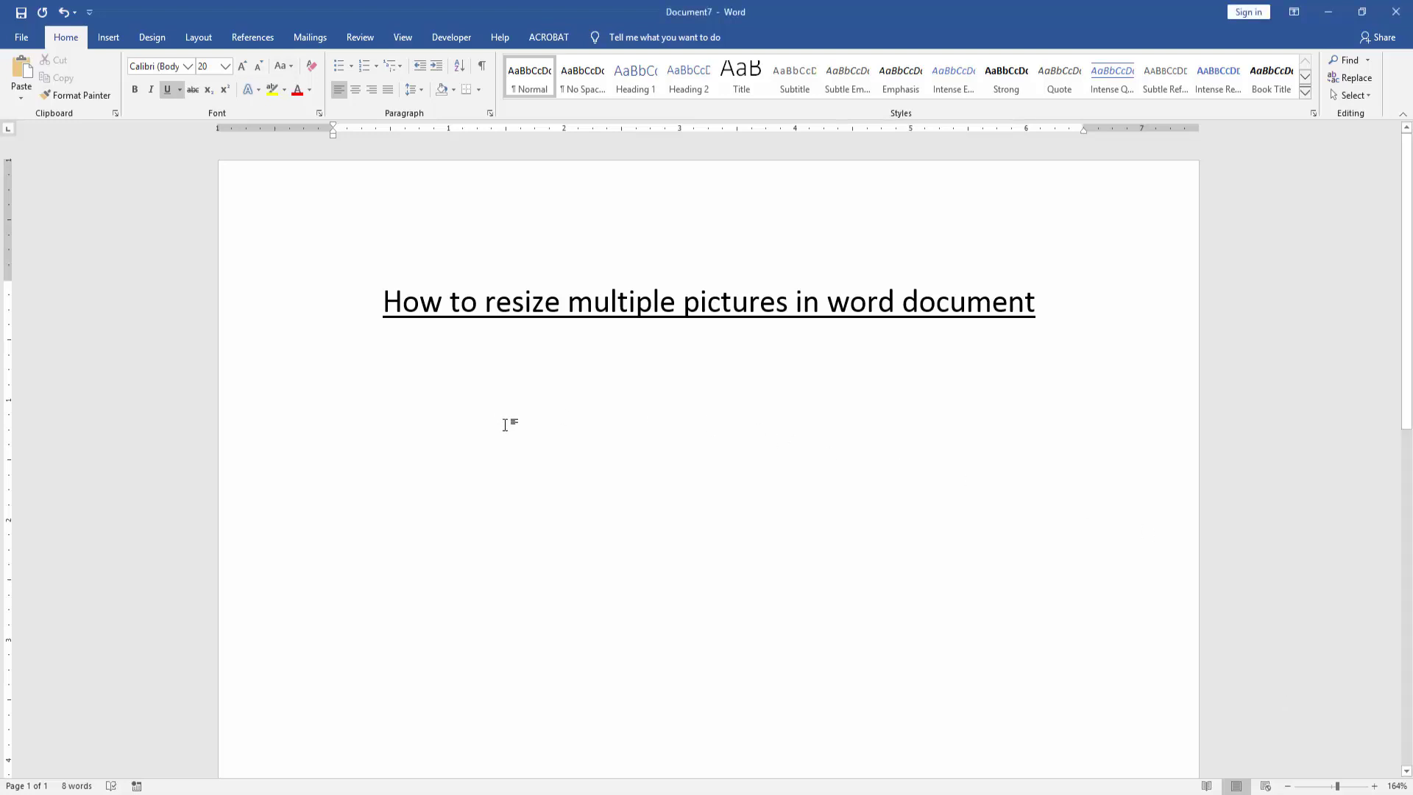
Choose the sunflowers image file from the Insert Picture dialog
left_click(108, 38)
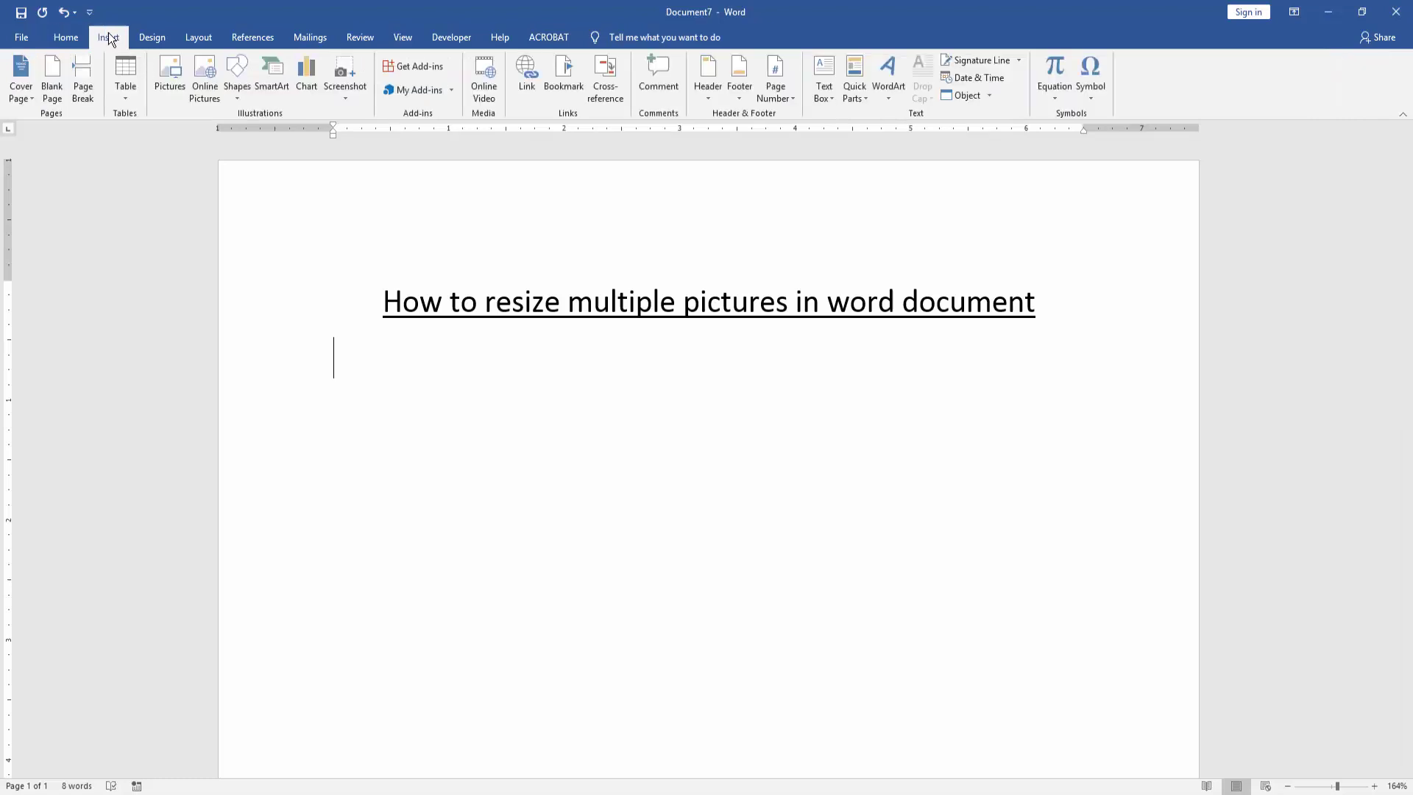
left_click(168, 84)
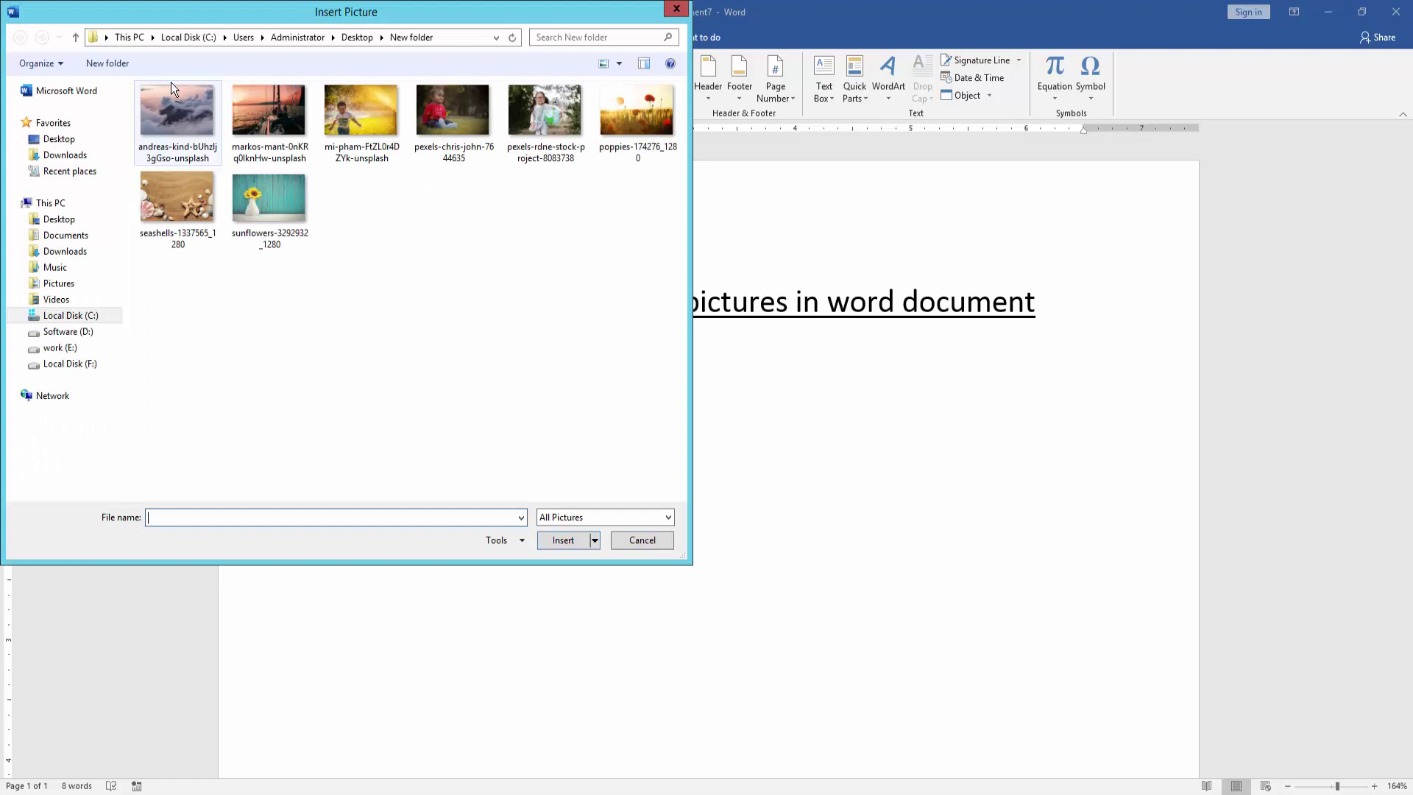
left_click(262, 191)
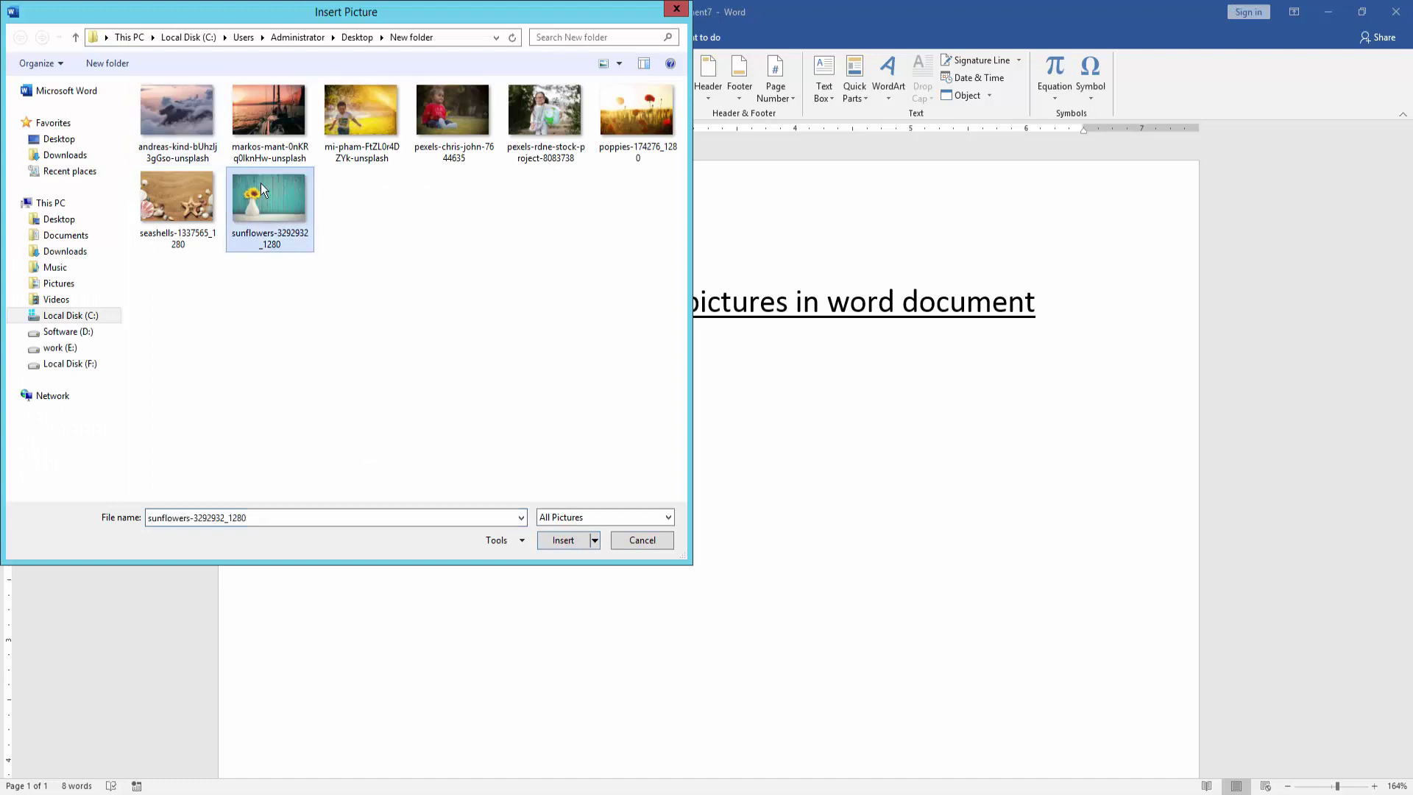
Insert the sunflower picture and set its text wrapping to In Front of Text
left_click(574, 540)
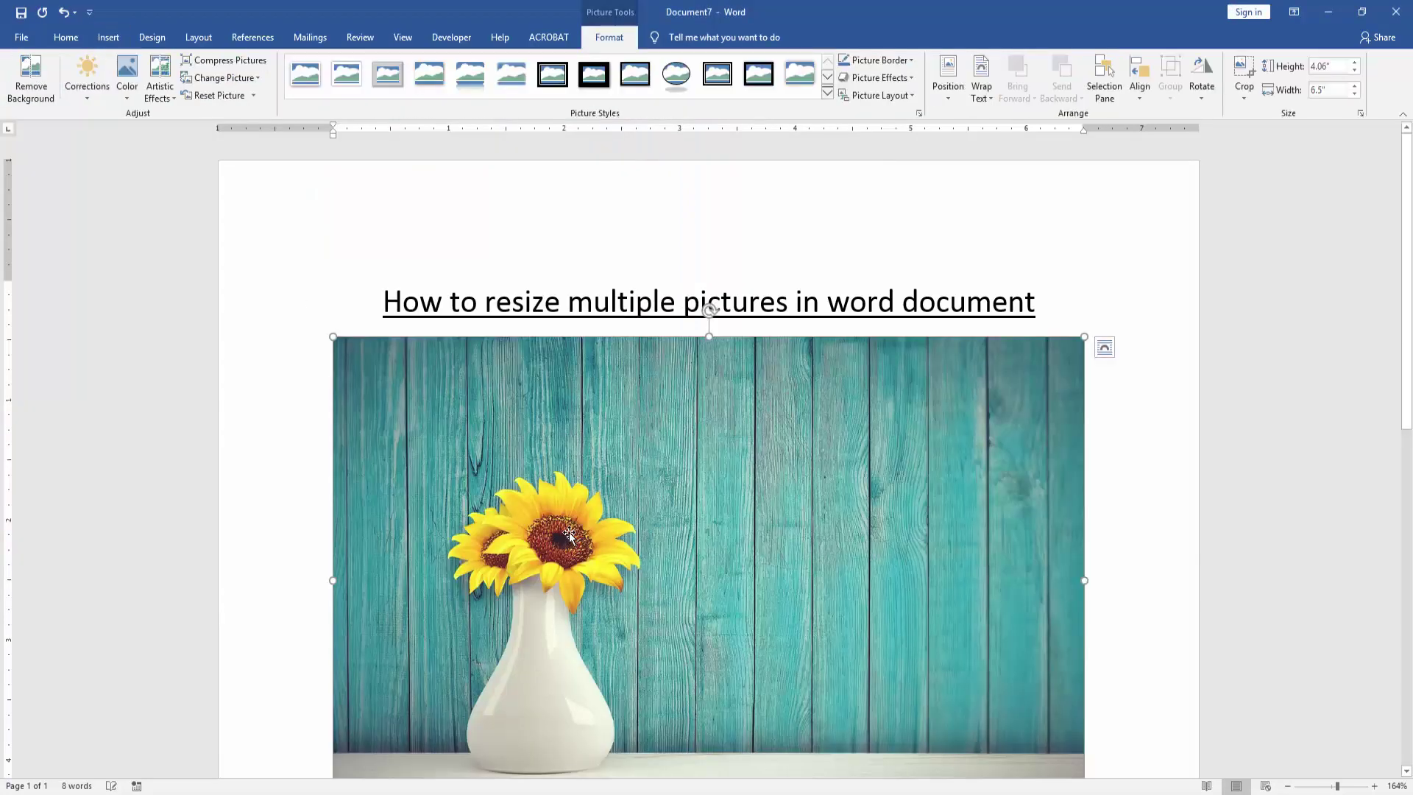
scroll(576, 391, "down", 2)
scroll(577, 390, "up", 2)
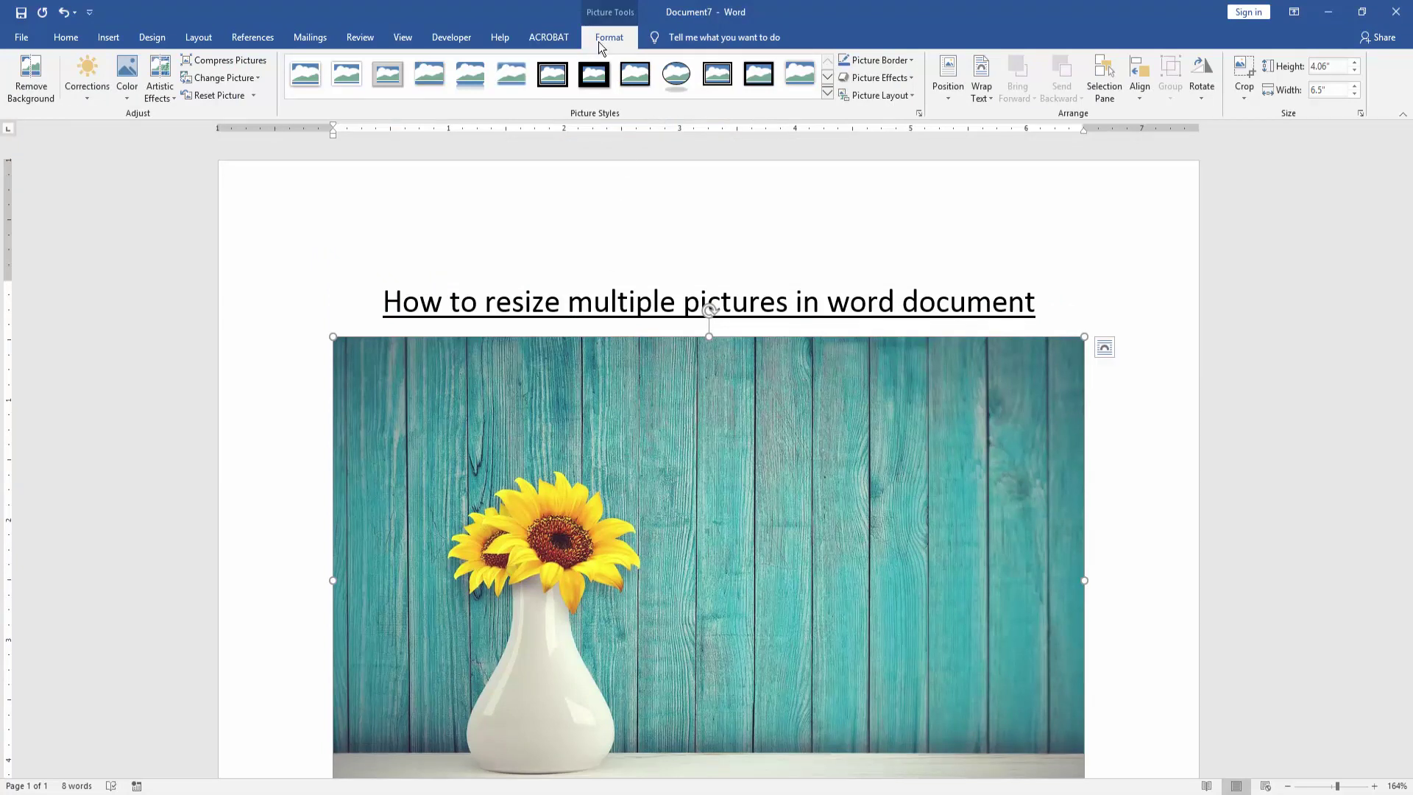
left_click(985, 94)
left_click(1008, 228)
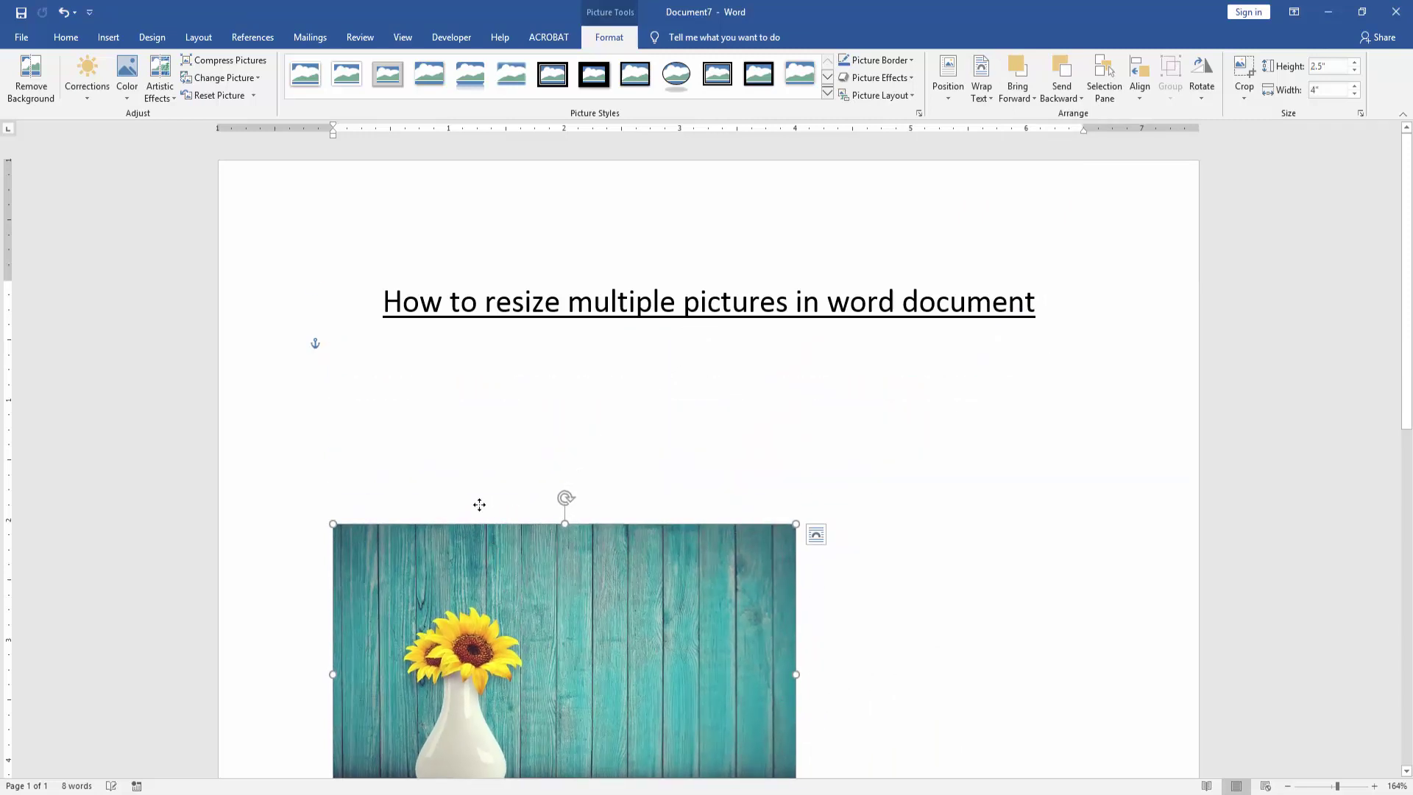
Move the picture under the title, then copy and paste a duplicate beside it
left_click_drag(479, 504, 454, 331)
right_click(477, 408)
left_click(495, 446)
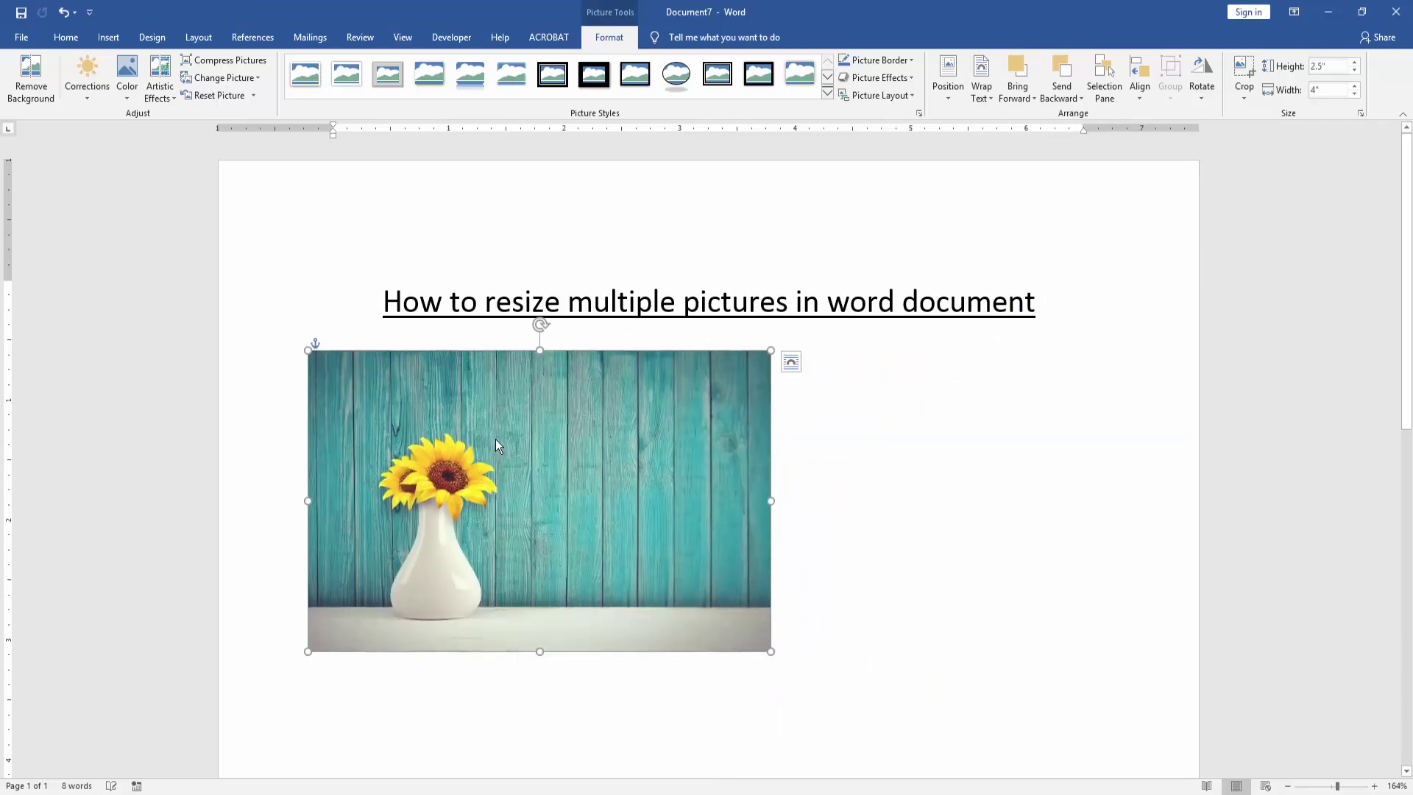
right_click(648, 423)
left_click(679, 493)
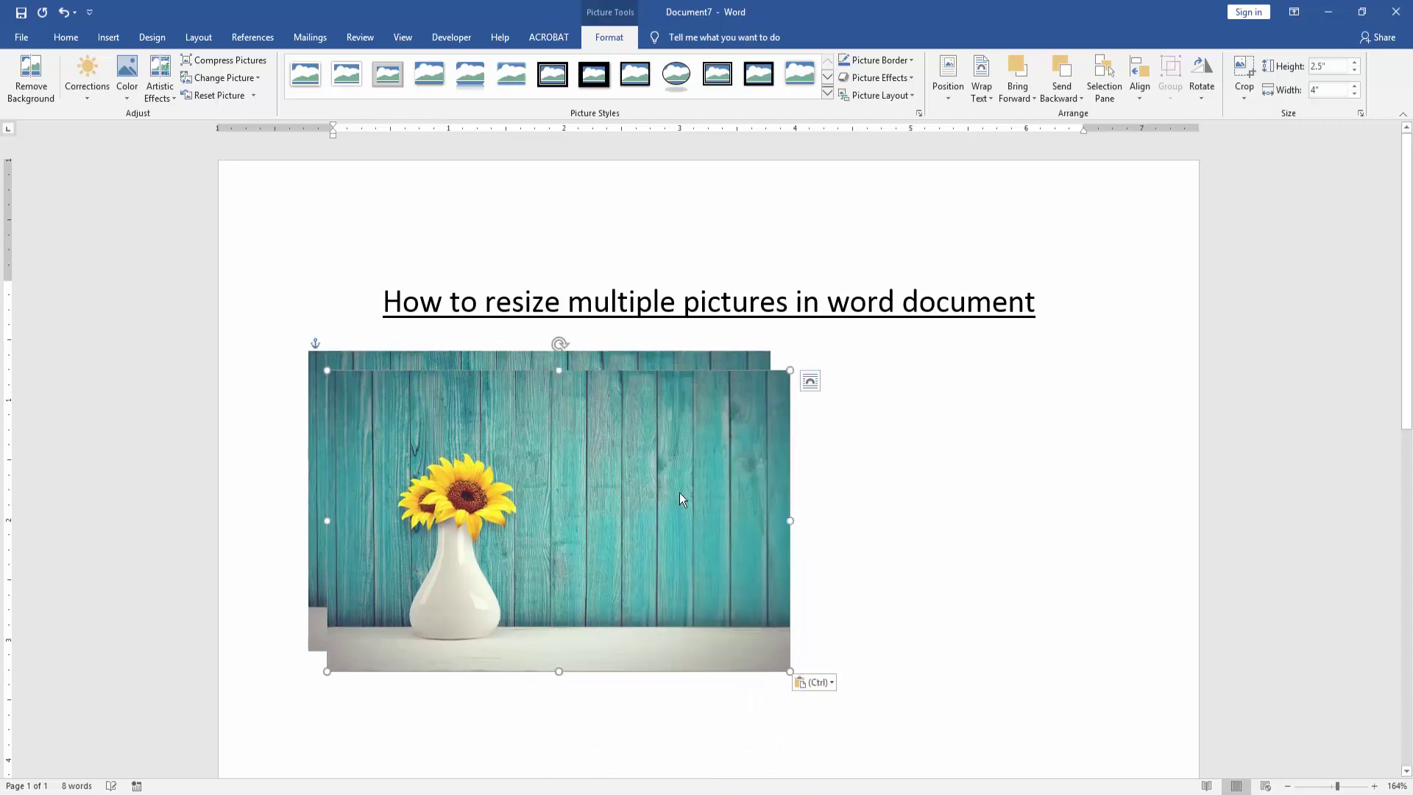
left_click_drag(533, 448, 962, 426)
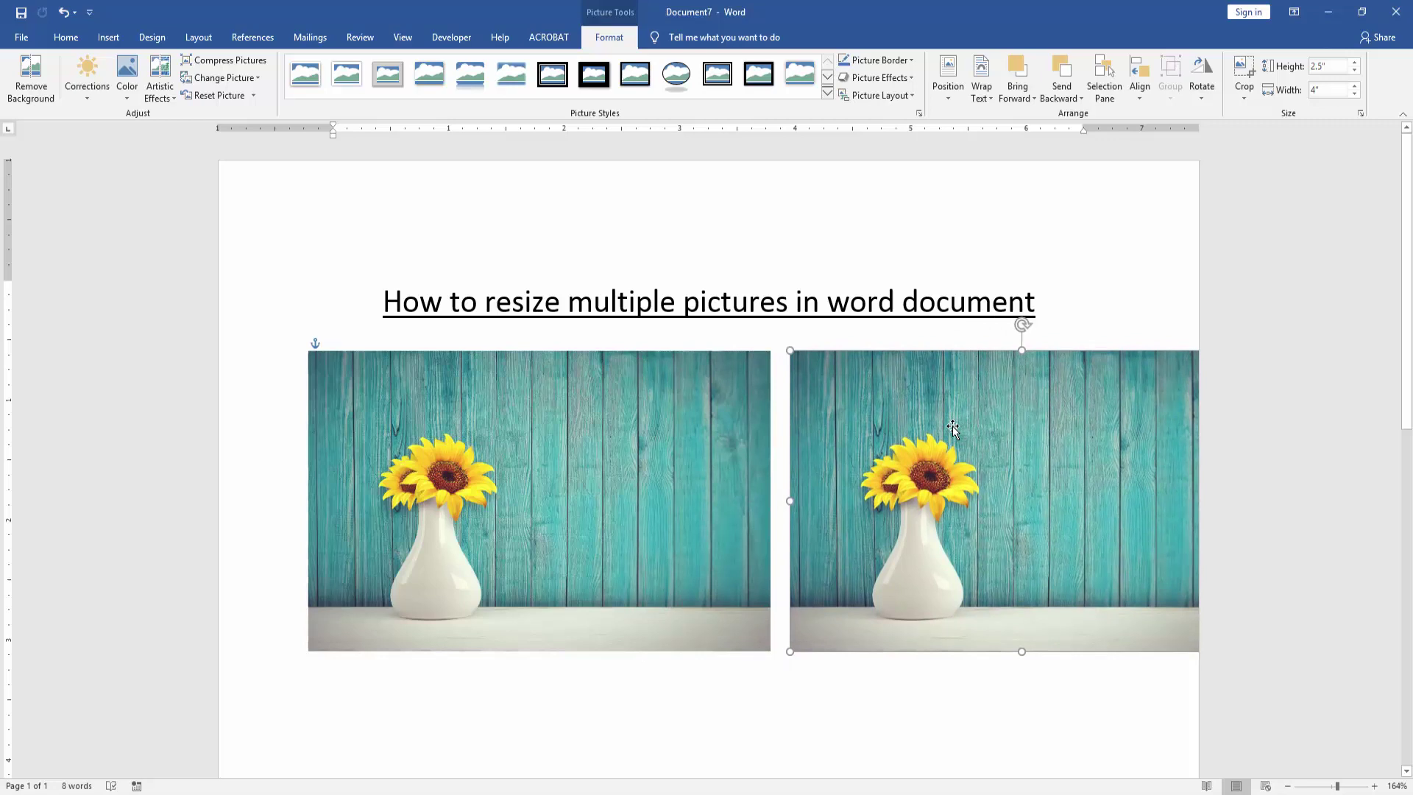
Select both pictures and set their shared size to 2" high by 3" wide
left_click(715, 389, "ctrl")
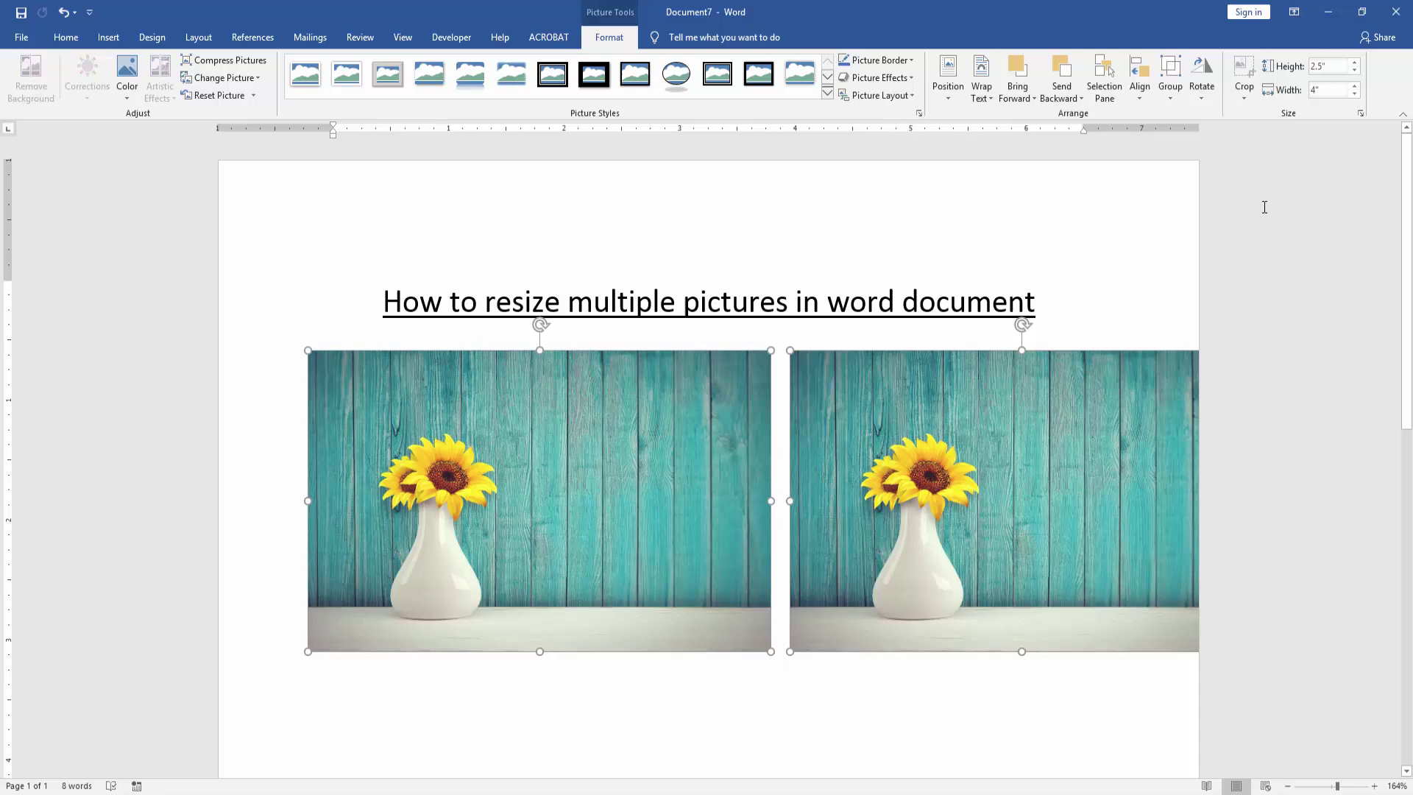
left_click(1309, 67)
type("2")
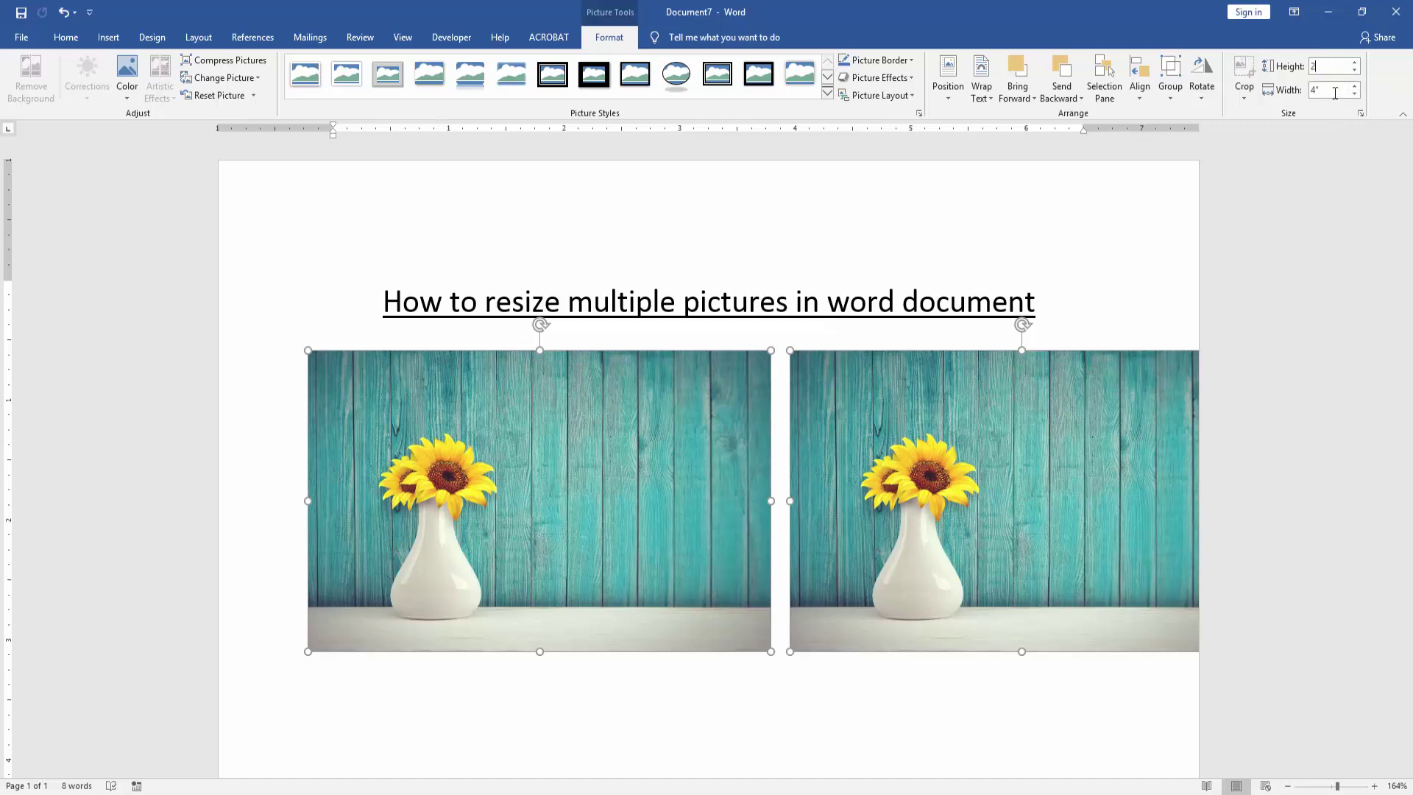
key("Tab")
type("3")
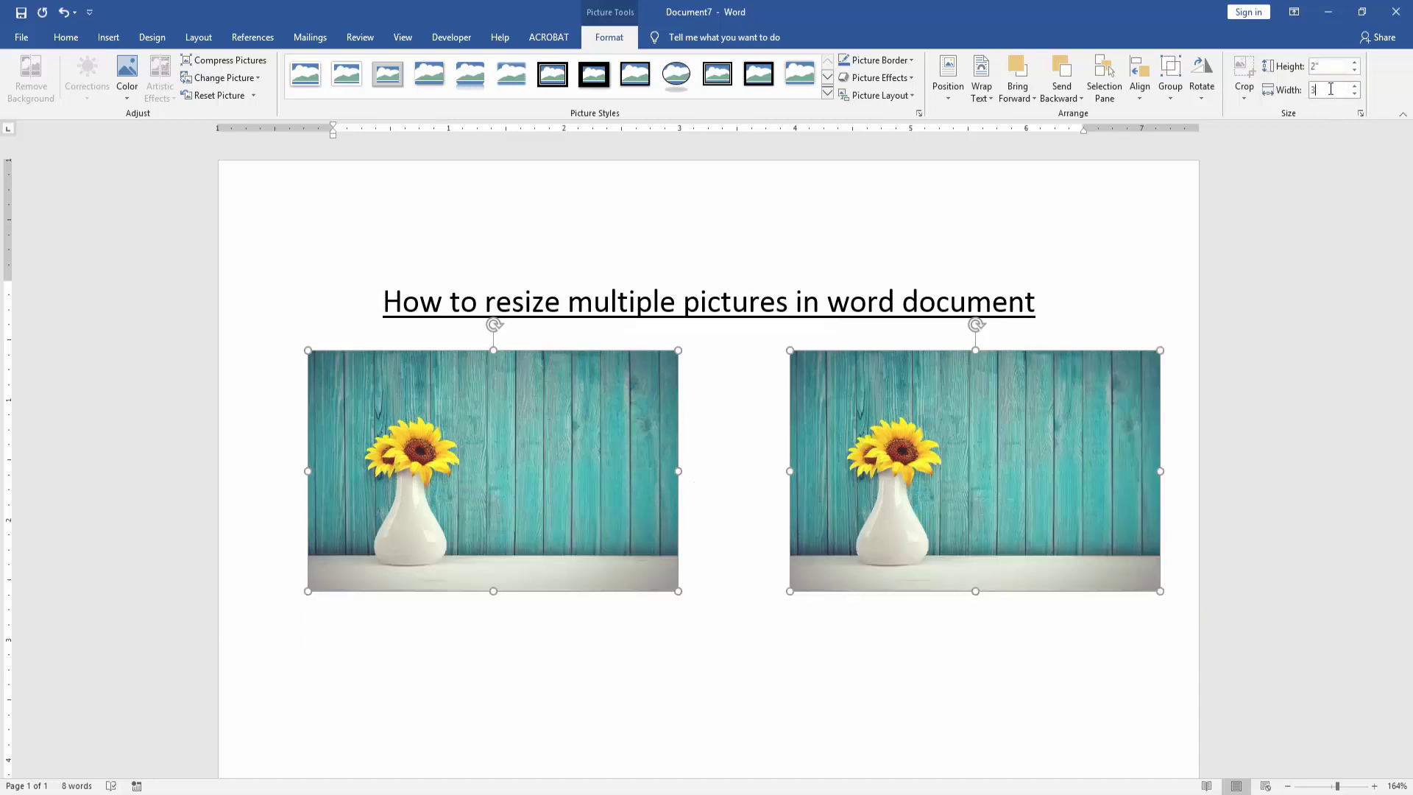
key("Return")
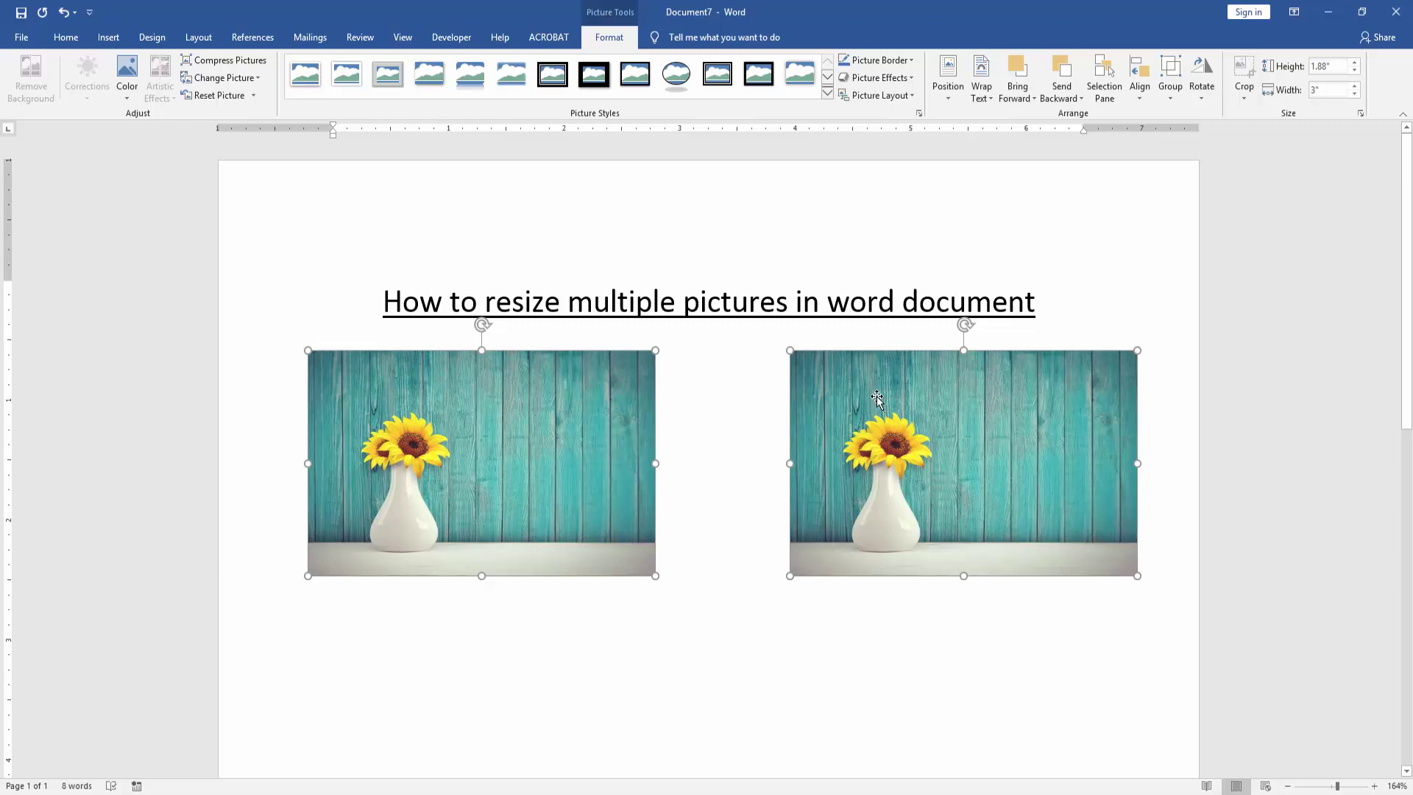
Deselect both pictures, leaving two equal sunflower pictures under the title
left_click(721, 392)
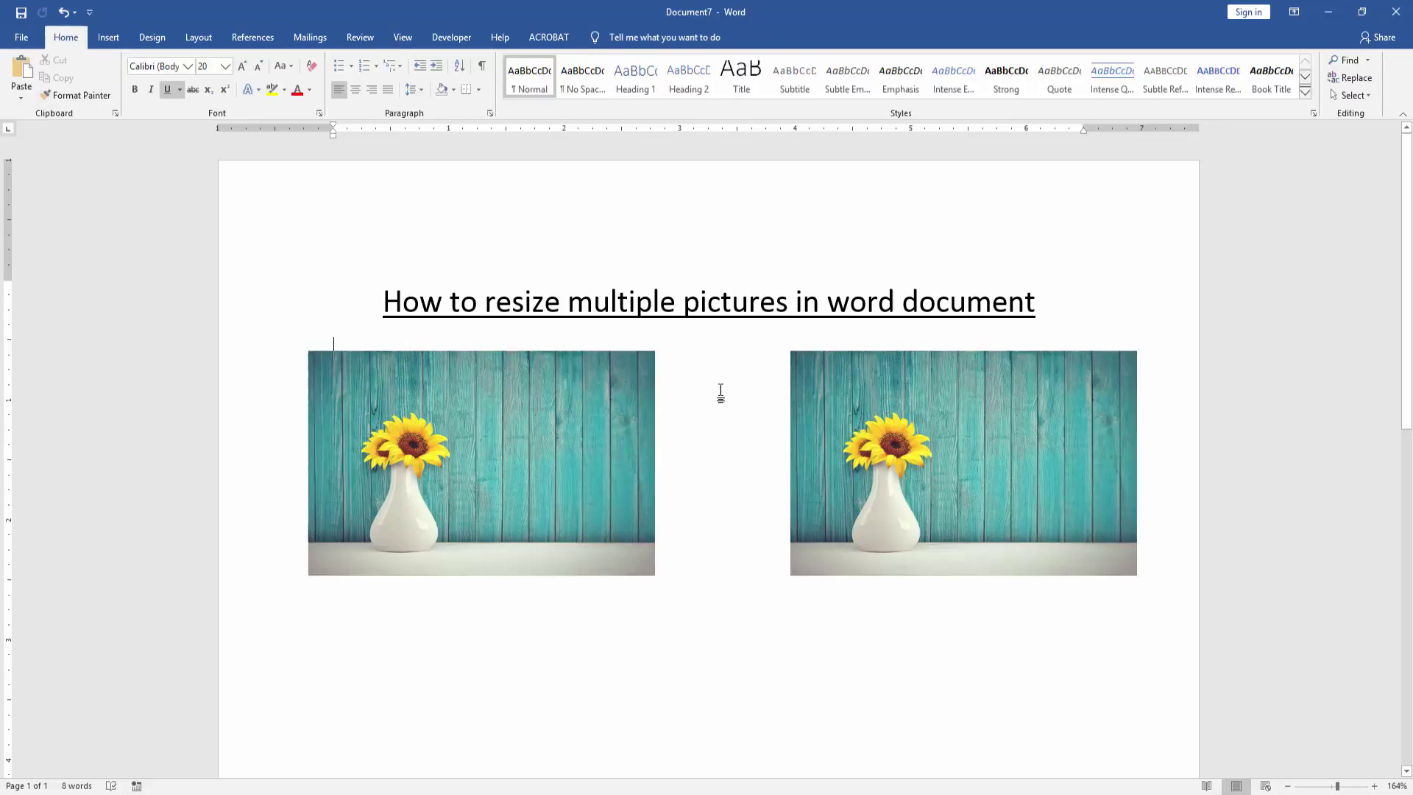